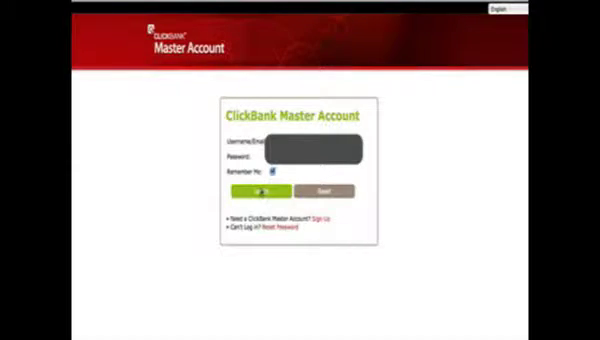
Log in to the ClickBank Master Account to see the 10-day daily sales chart.
left_click(262, 192)
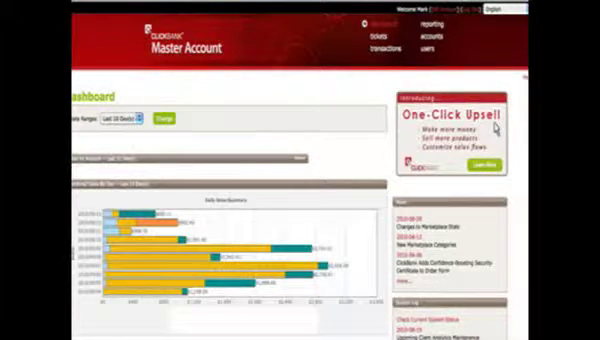
Load the MaxBounty site, sign in to the affiliate account, and open the earnings reports.
key("Return")
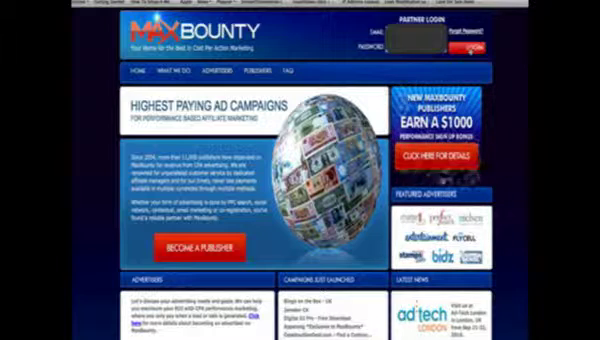
left_click(472, 50)
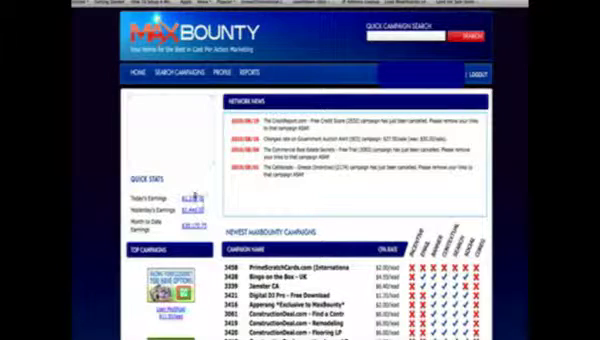
left_click(249, 72)
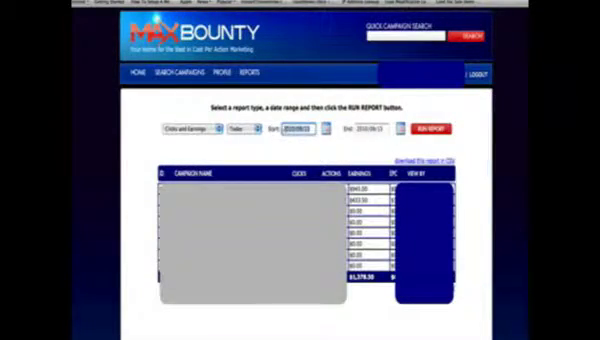
Run the MaxBounty clicks and earnings report for This Month.
left_click(243, 128)
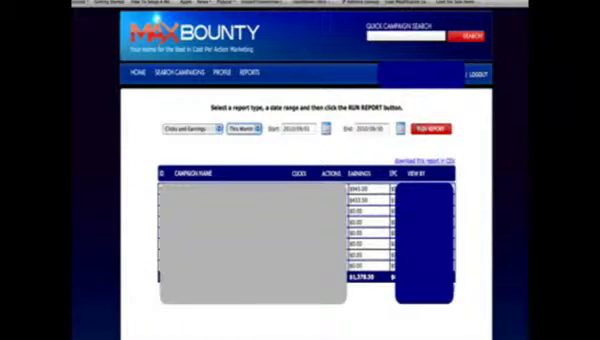
left_click(428, 128)
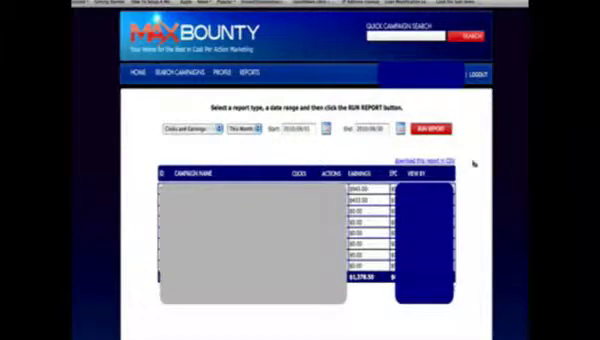
scroll(473, 163, "down", 3)
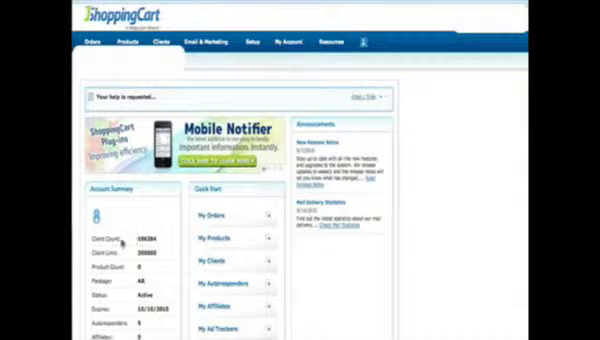
Highlight the client count, then open a campaign's detailed autoresponder signup report.
left_click_drag(165, 238, 120, 238)
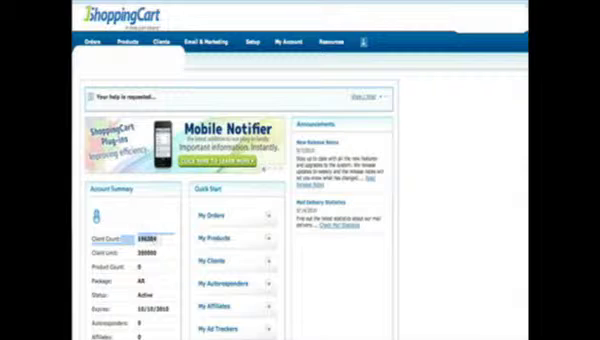
left_click(161, 241)
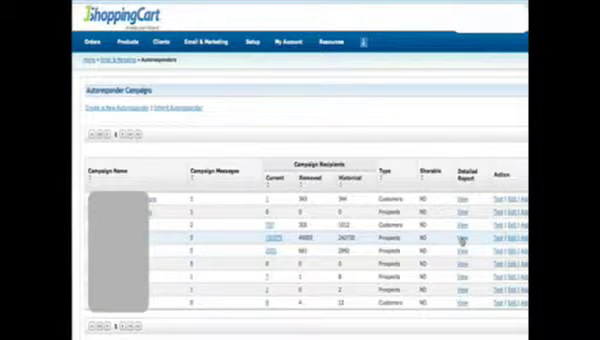
left_click(462, 240)
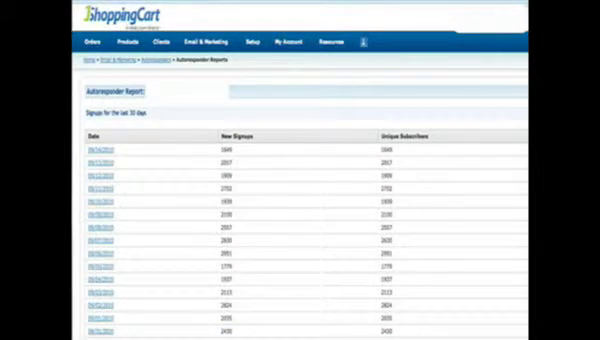
scroll(300, 200, "down", 2)
scroll(300, 200, "down", 2)
scroll(300, 200, "down", 1)
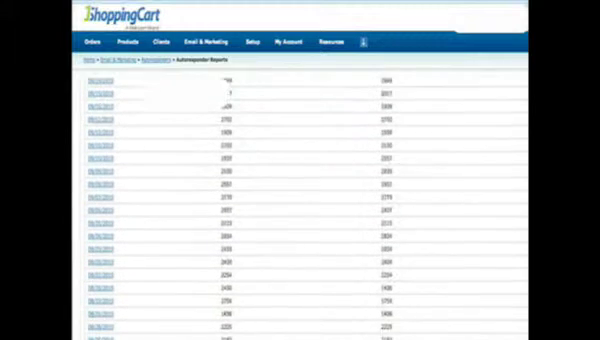
scroll(300, 200, "up", 2)
scroll(300, 200, "up", 2)
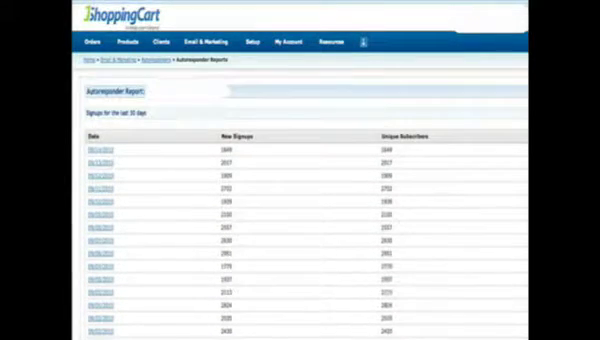